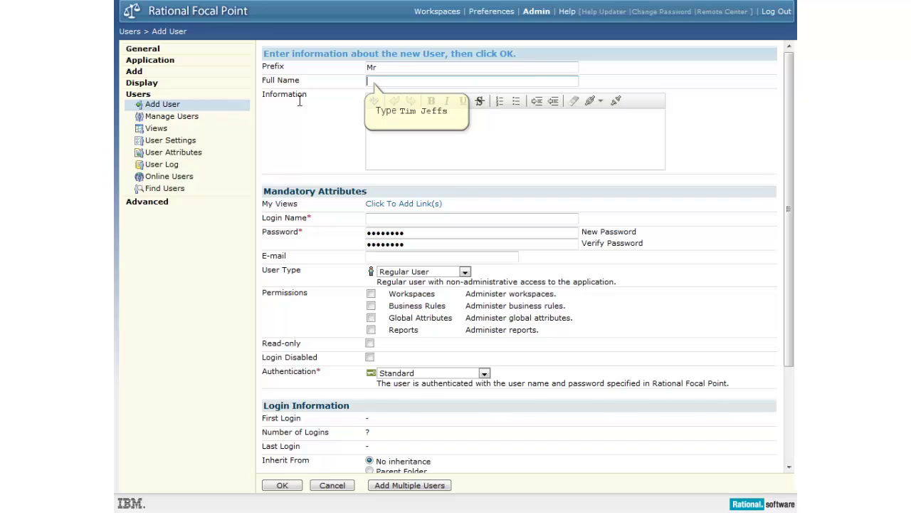
Step: Enter the new user's full name, login name, and the account password twice
click(378, 81)
key(Tab)
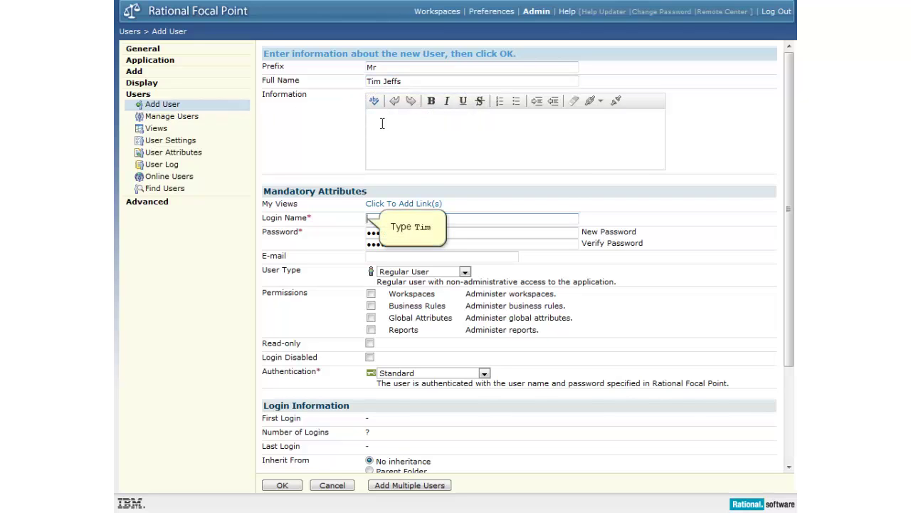
text(Tim)
key(Tab)
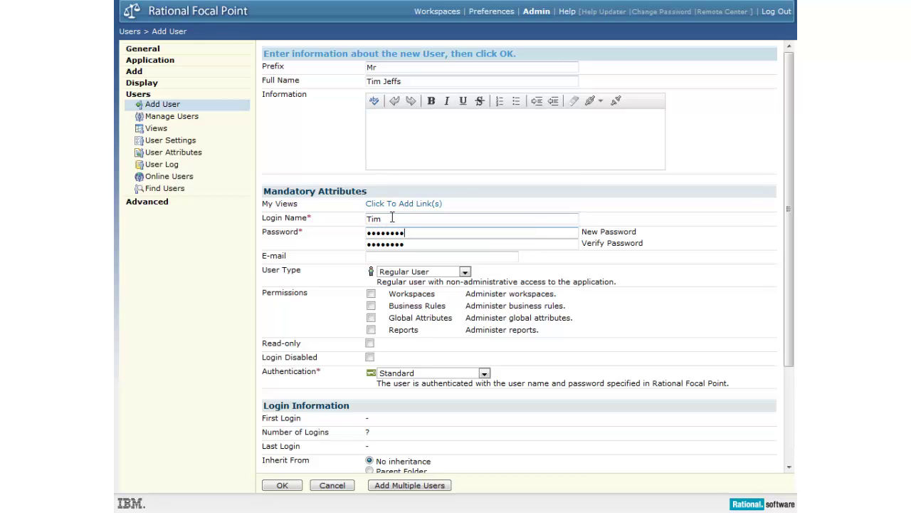
double_click(405, 232)
text(password123)
key(Tab)
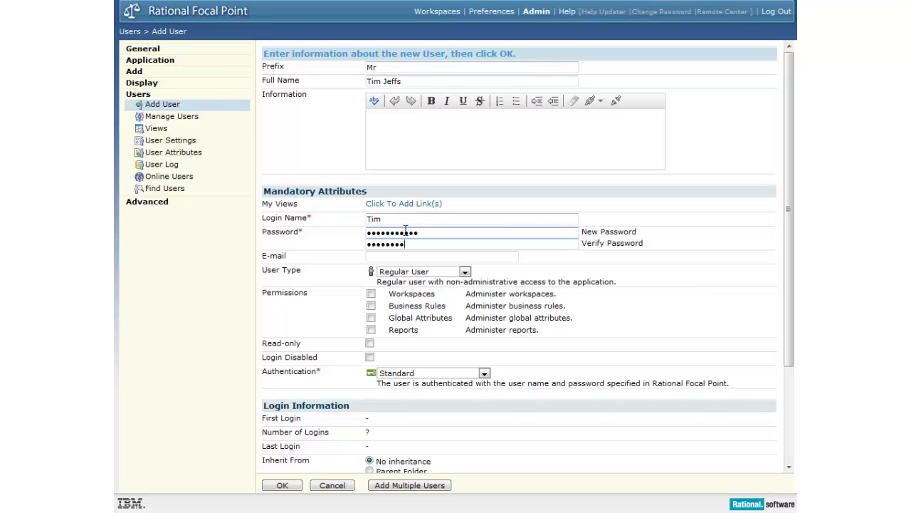
double_click(411, 243)
text(password123)
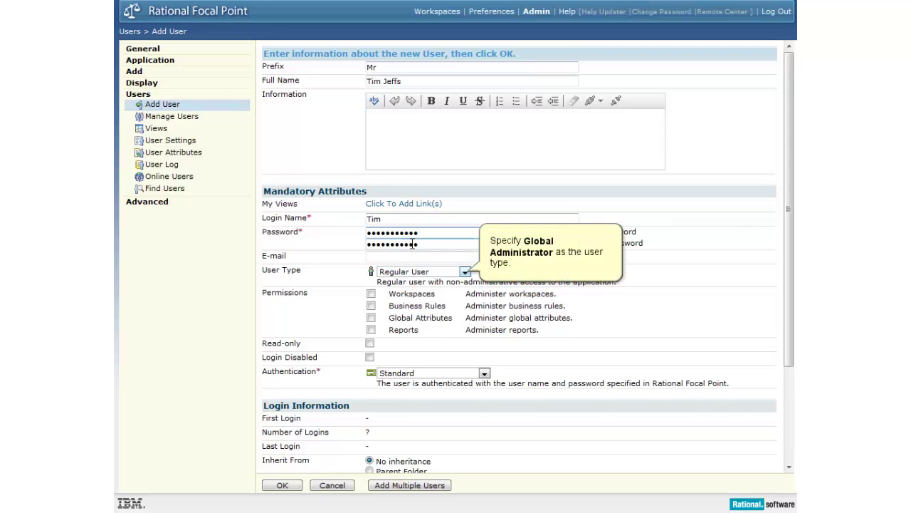
Step: Make the user a Global Administrator and save the account
click(464, 271)
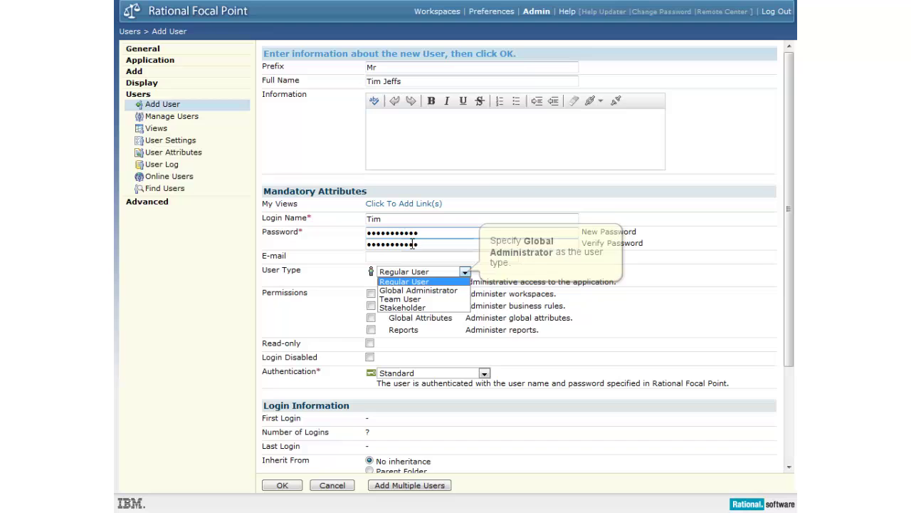
click(453, 291)
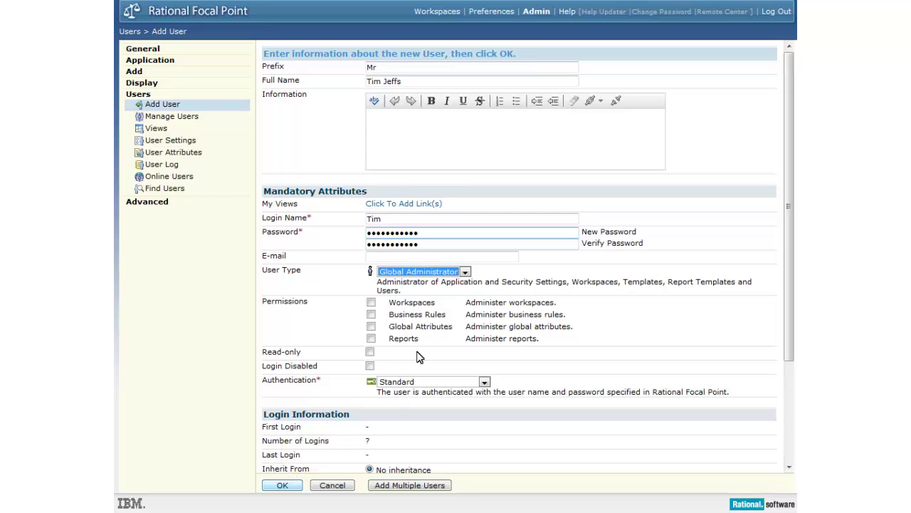
click(288, 486)
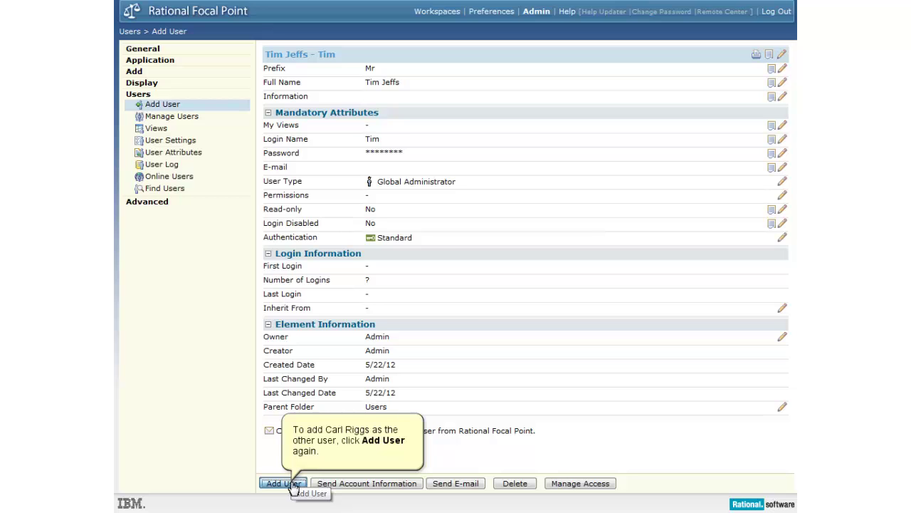
Step: Start another user with prefix 'Mr', the second user's full name and login name
click(284, 483)
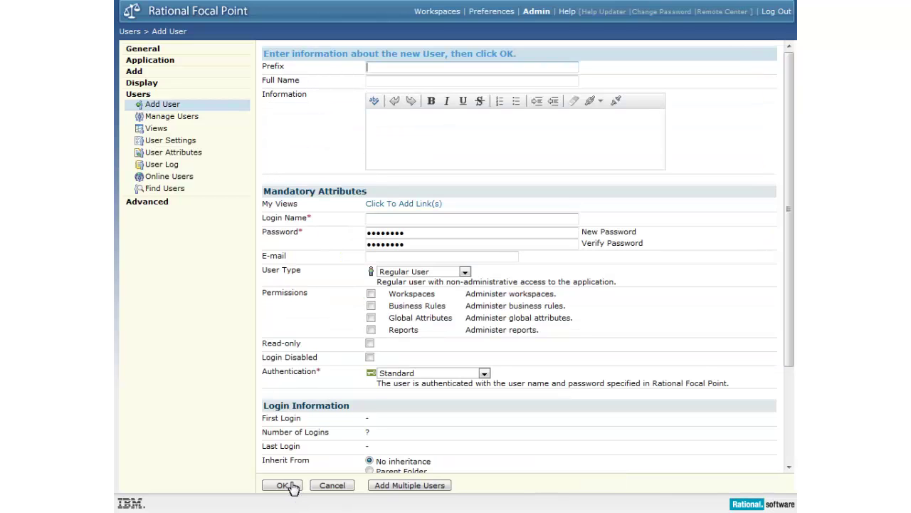
text(Mr)
key(Tab)
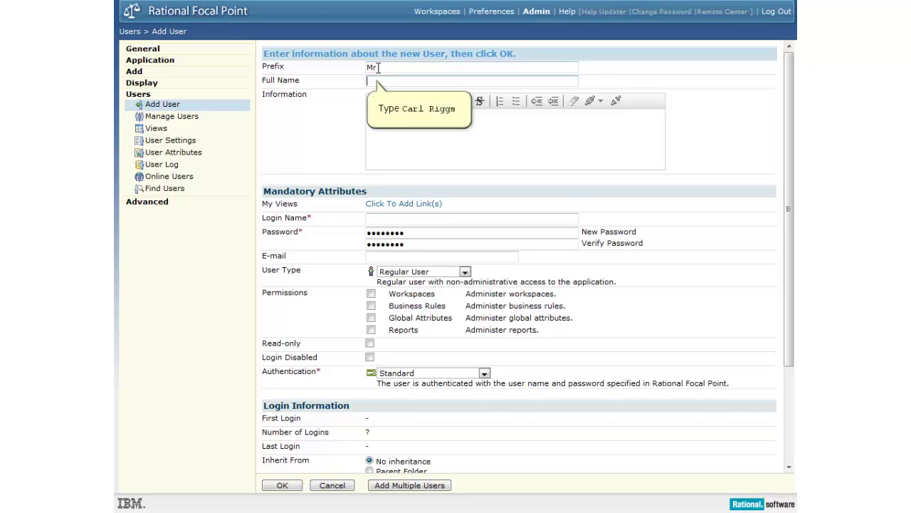
click(375, 82)
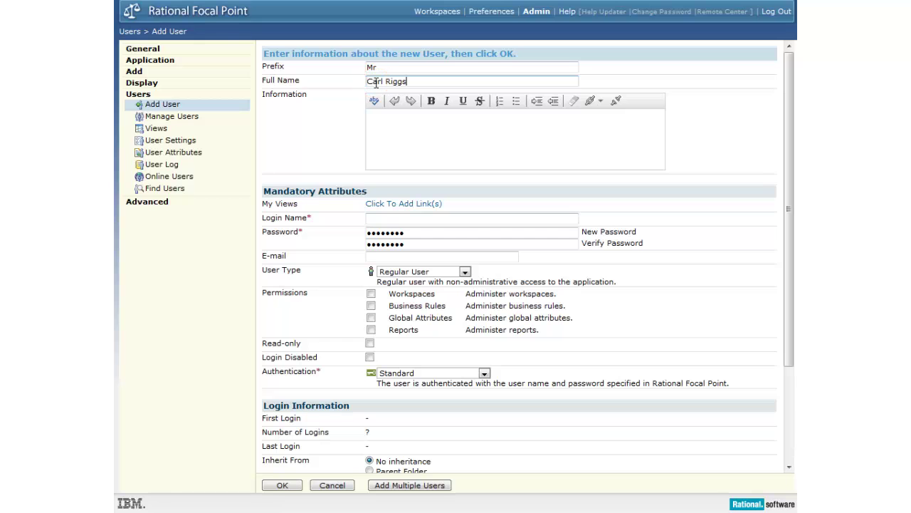
key(Tab)
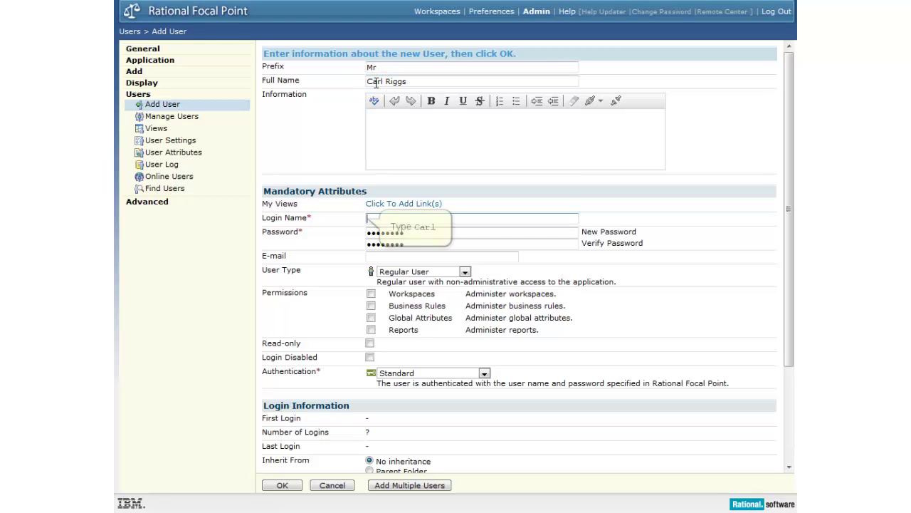
click(378, 218)
text(Carl)
key(Tab)
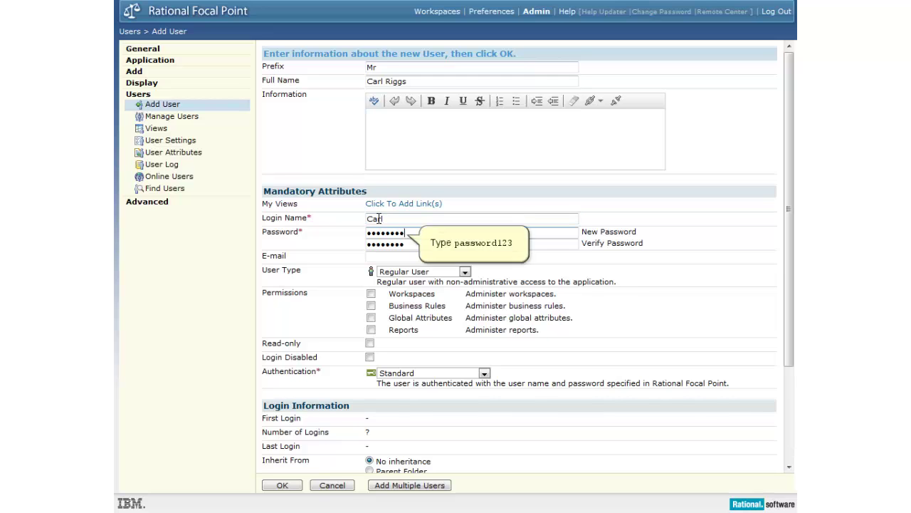
Step: Set and confirm the account password, then save the user as a Regular User
drag(390, 232, 408, 232)
double_click(407, 232)
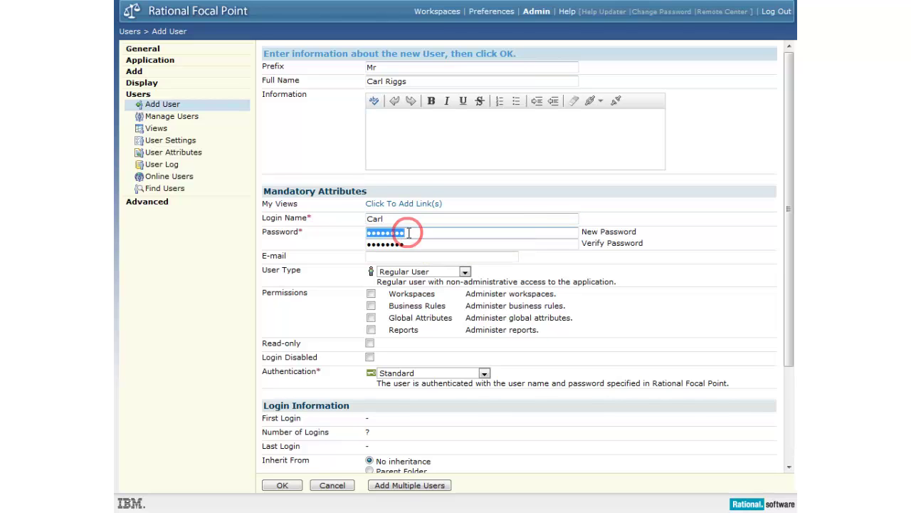
text(password123)
key(Tab)
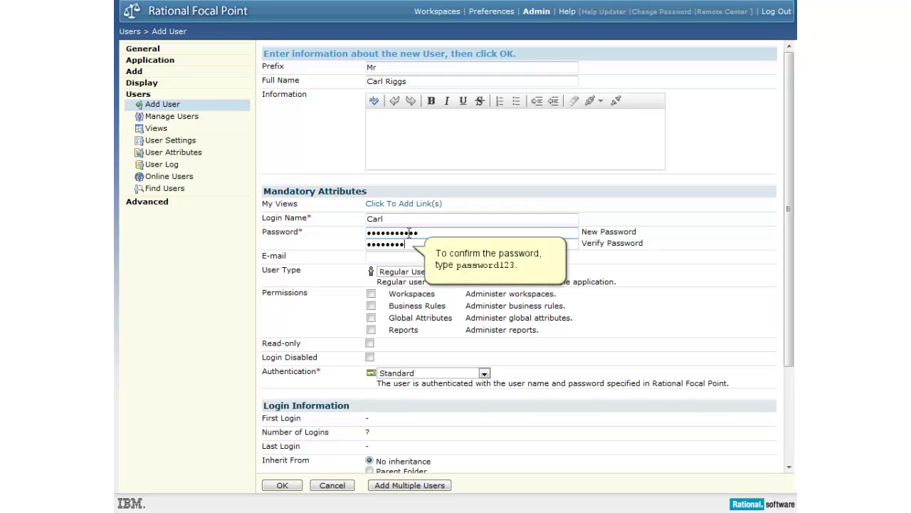
double_click(410, 244)
text(password123)
key(BackSpace)
key(BackSpace)
key(BackSpace)
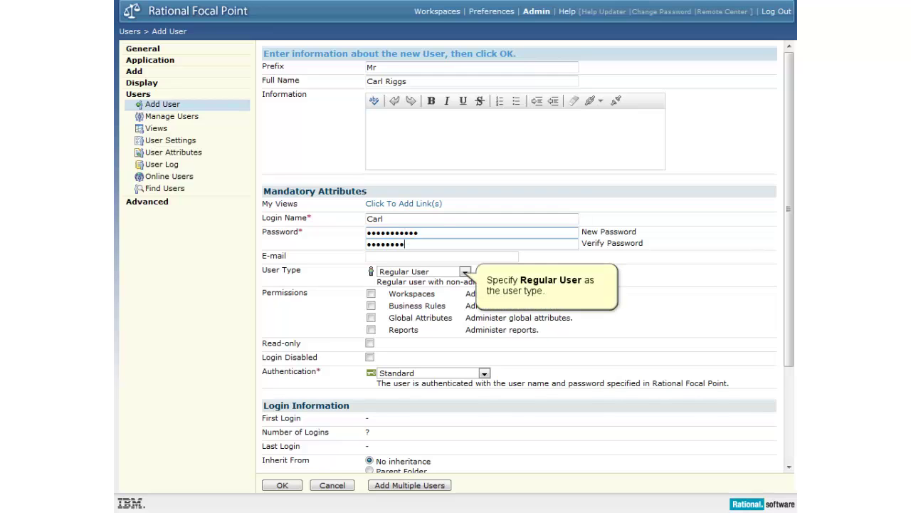
text(123)
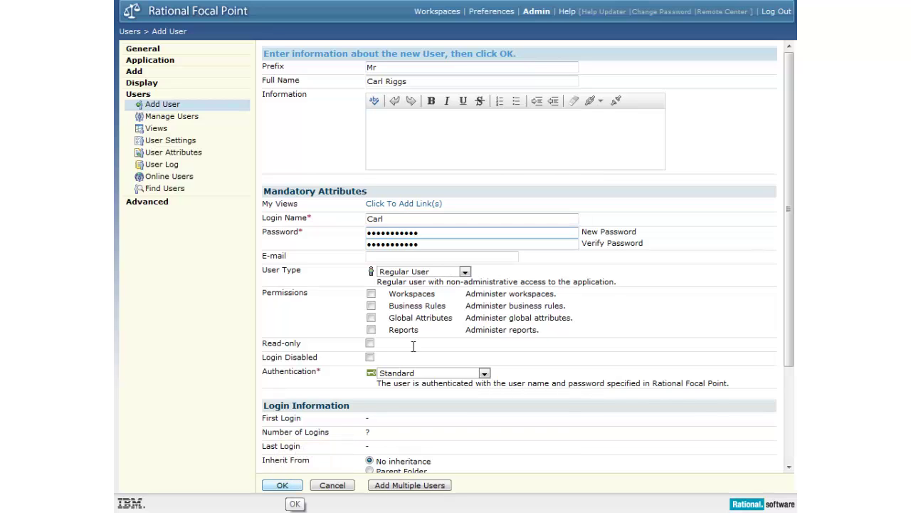
click(290, 485)
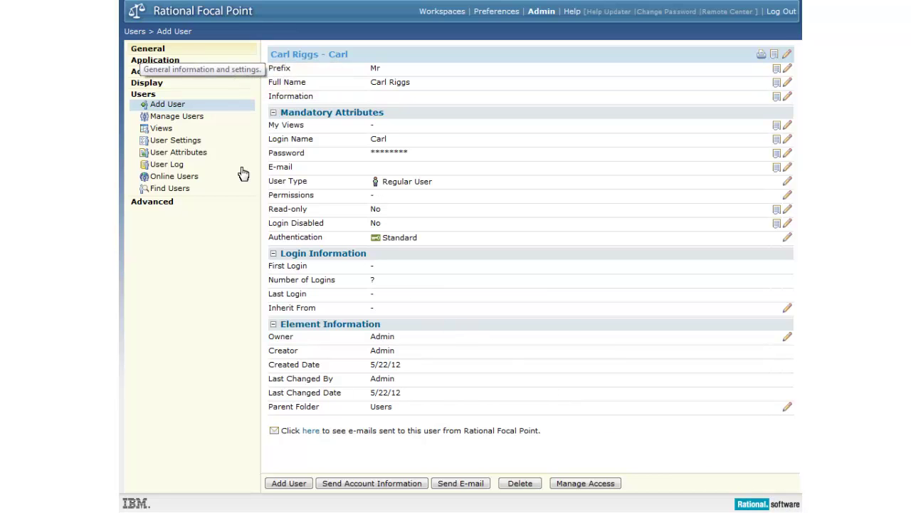
Step: Go to workspace administration under General settings and begin a new workspace
click(142, 52)
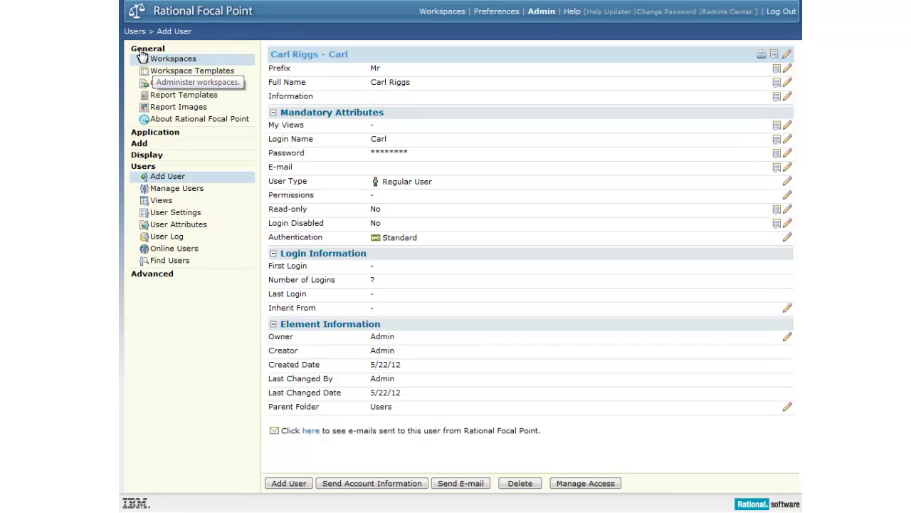
click(153, 63)
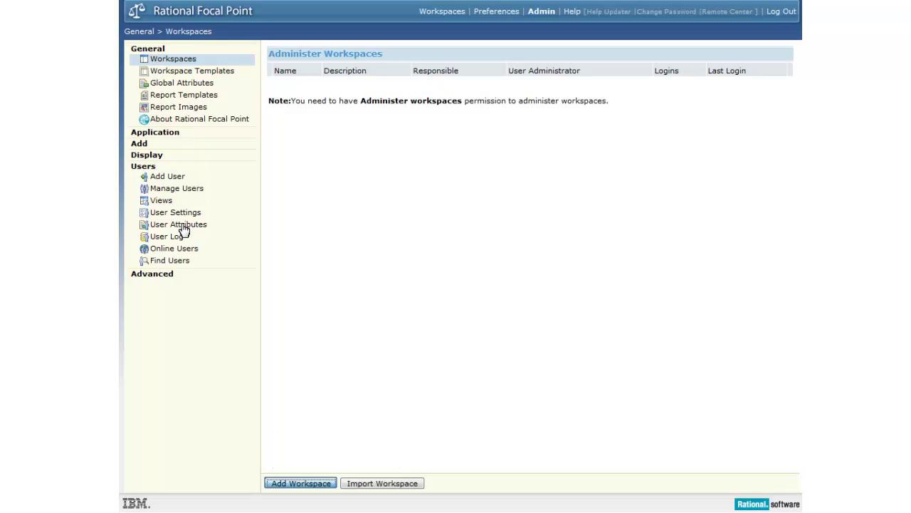
click(281, 483)
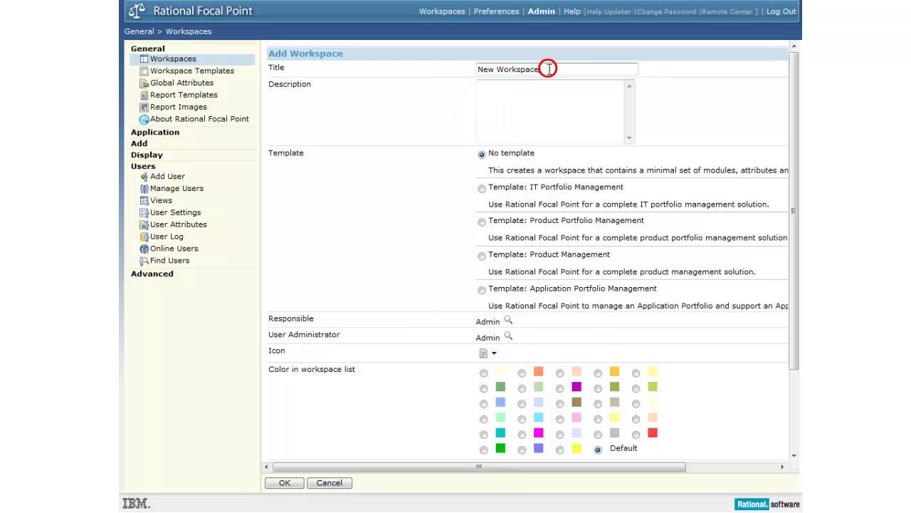
Step: Title it Sample Project, describe it 'Workspace for the integrations', and use the IT Portfolio Management template
click(548, 69)
text(Sample Project)
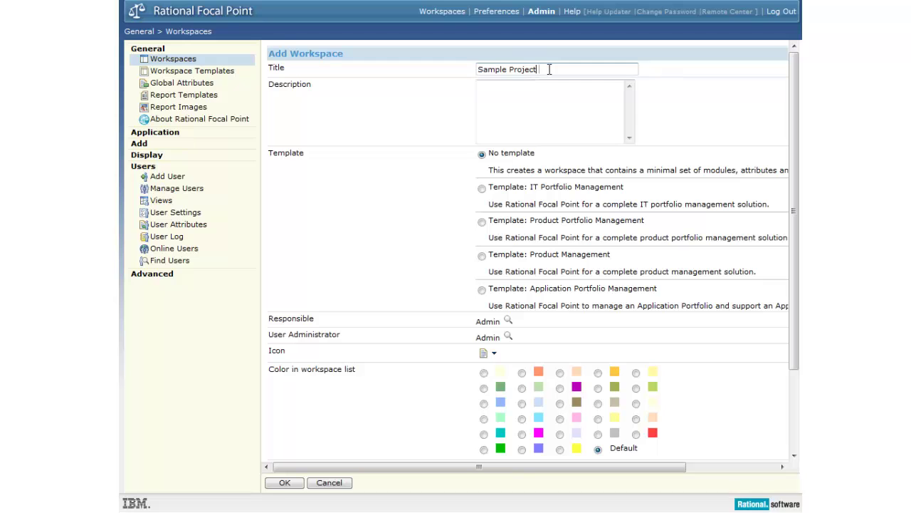
key(Tab)
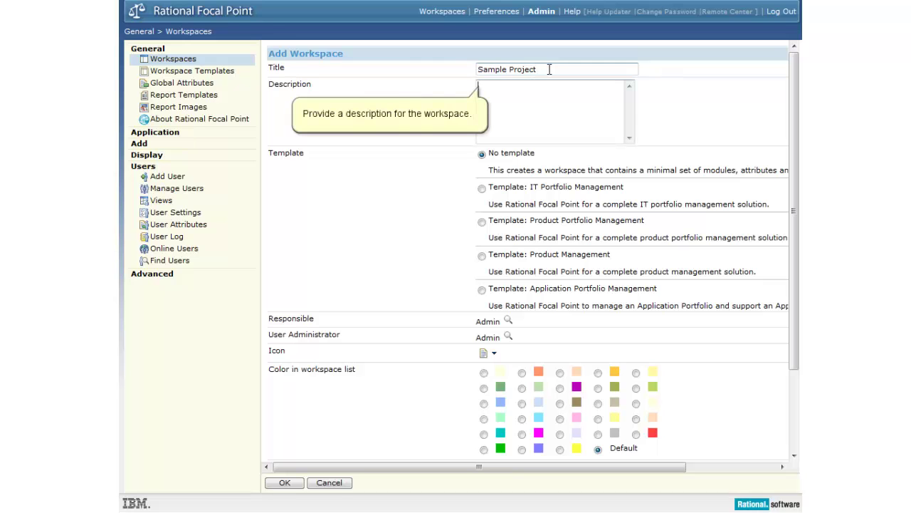
click(498, 88)
text(Workspace for the integrations)
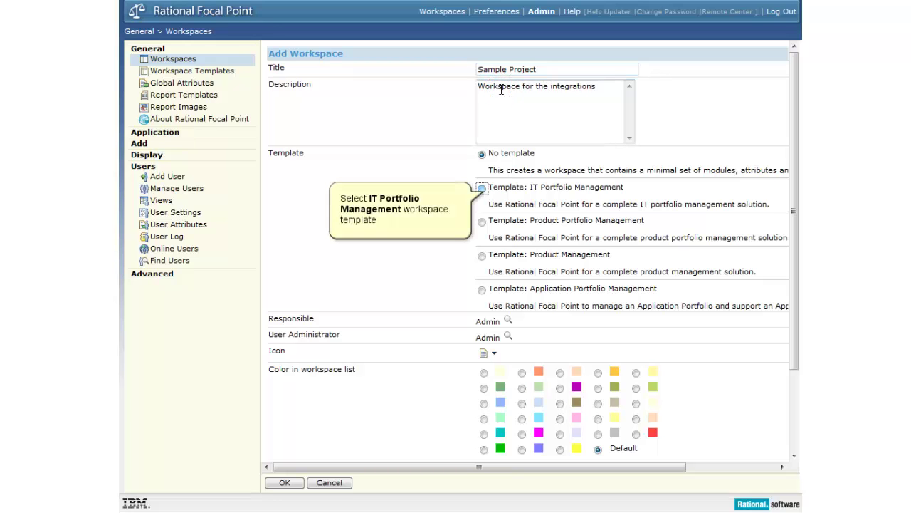
click(483, 188)
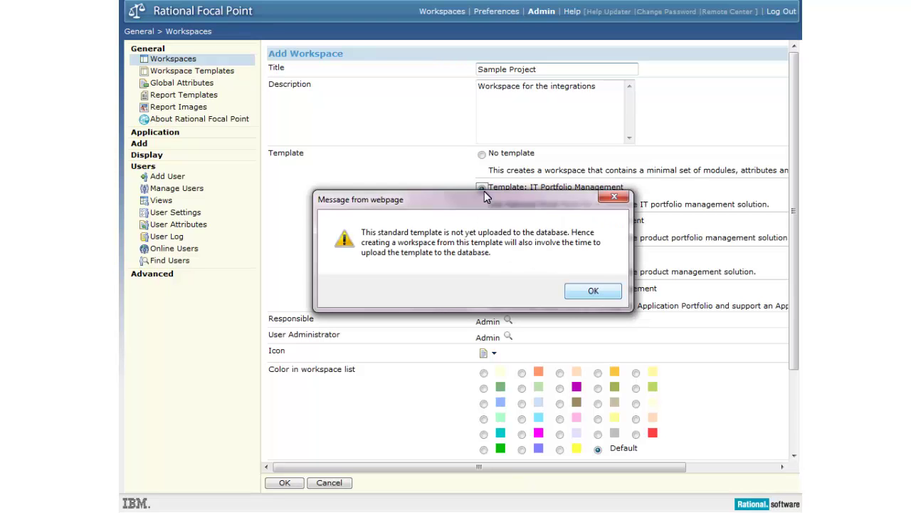
click(589, 292)
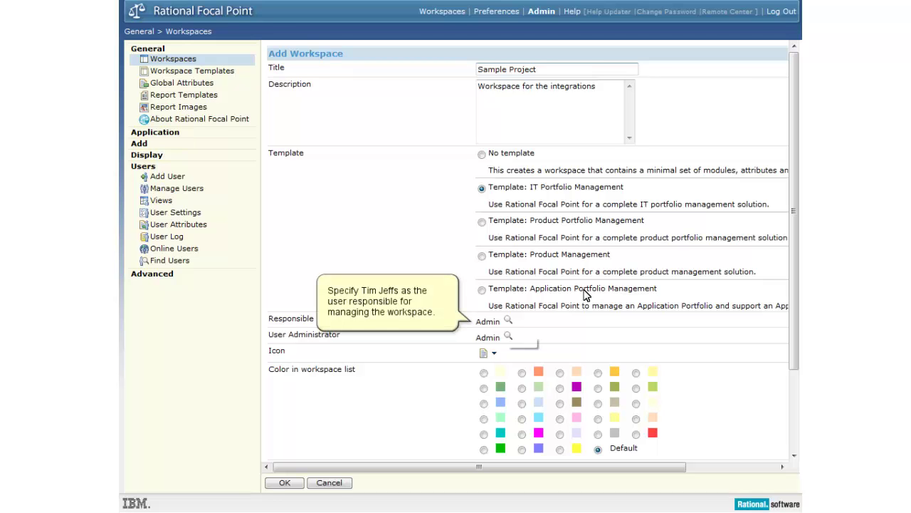
Step: Search users by full name and set the matching new user as the workspace's responsible user
click(507, 320)
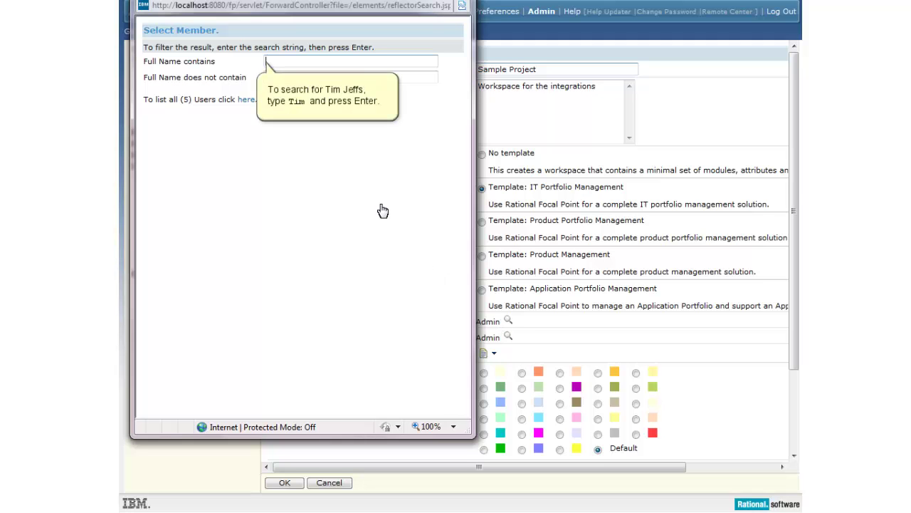
click(284, 60)
text(Tim)
key(Return)
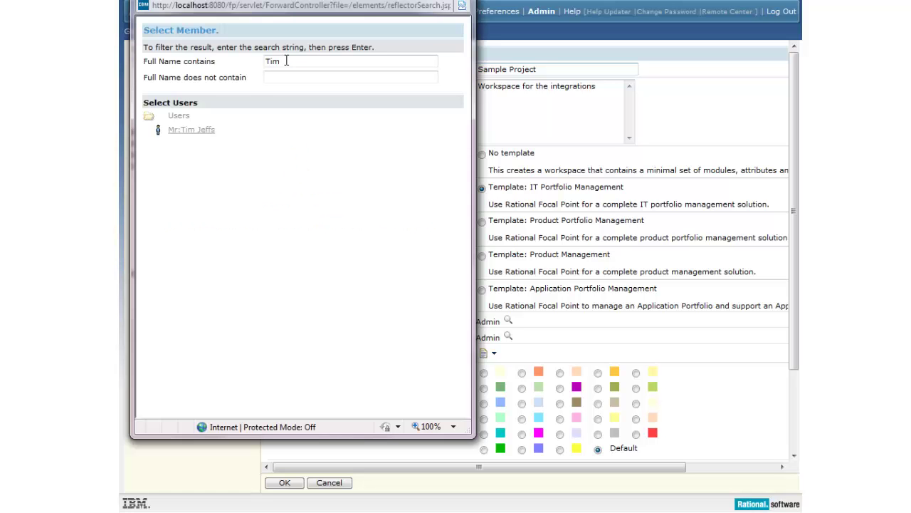
click(203, 131)
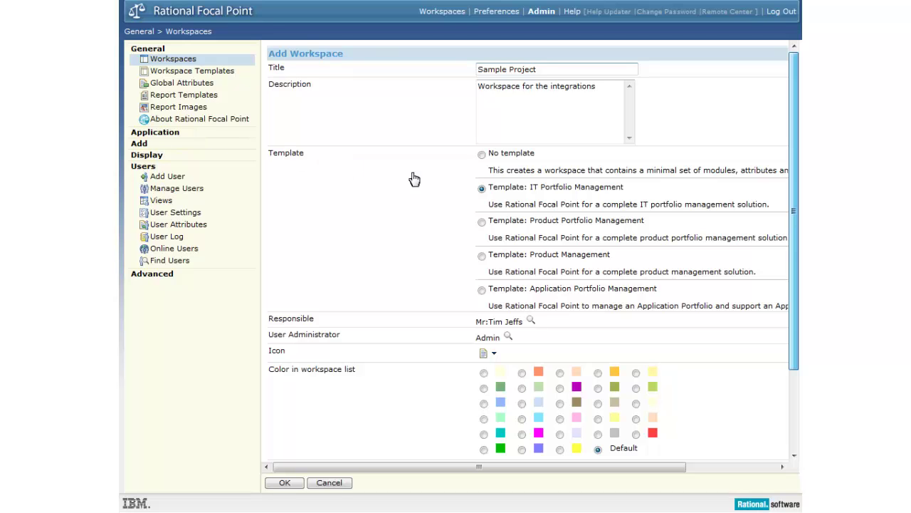
Step: Choose English (United States) date and number format, then save and confirm the Sample Project workspace
drag(792, 247, 794, 349)
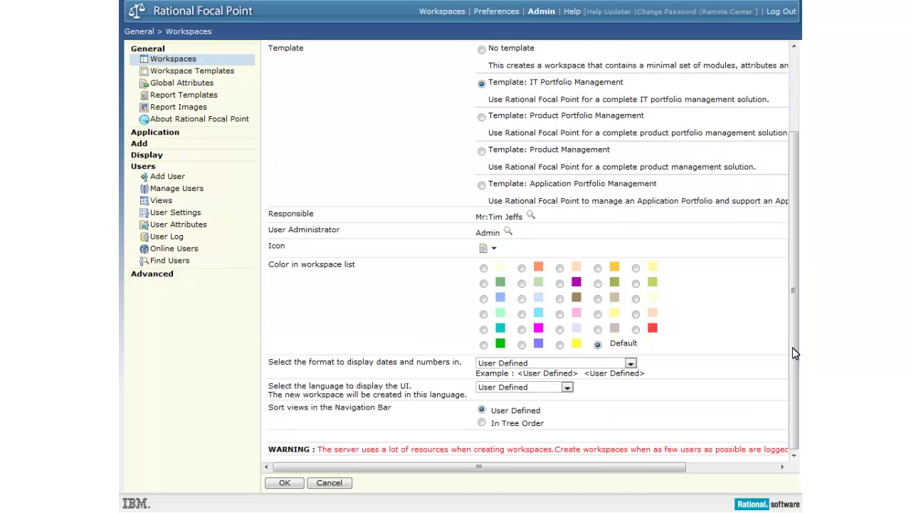
key(alt+Down)
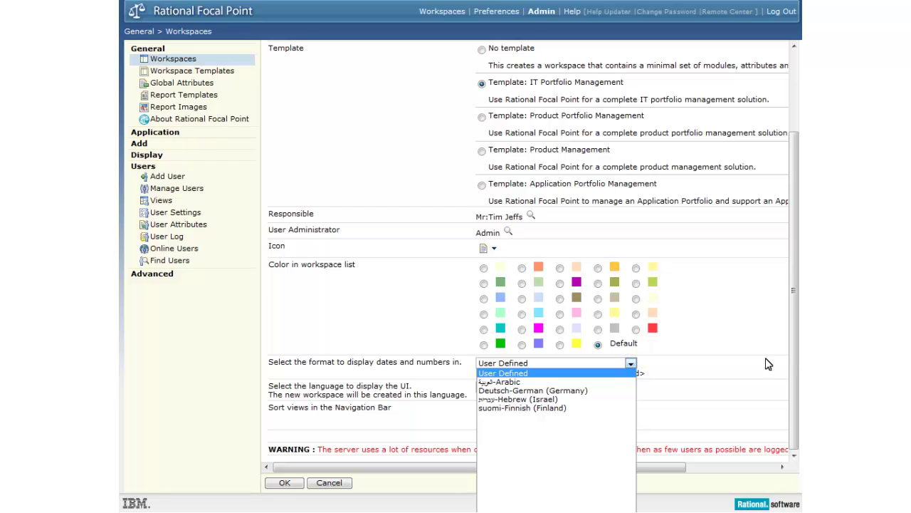
click(630, 363)
key(End)
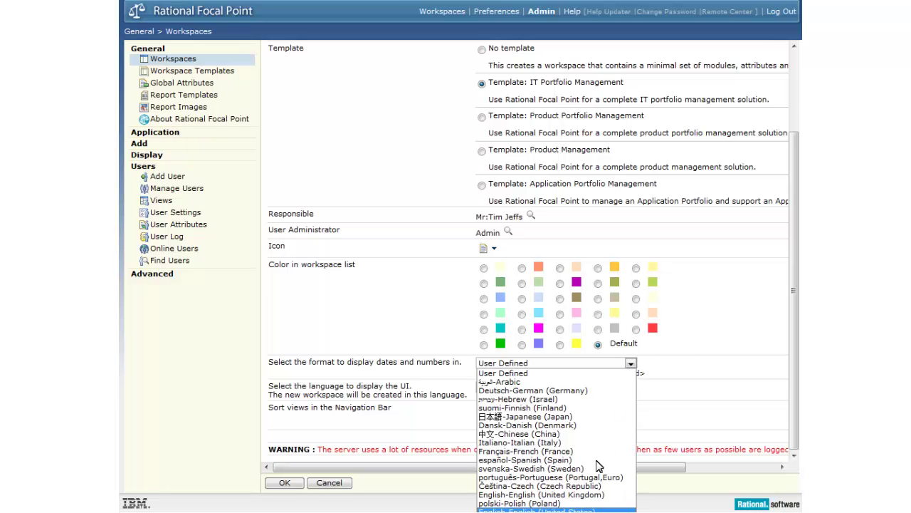
click(563, 510)
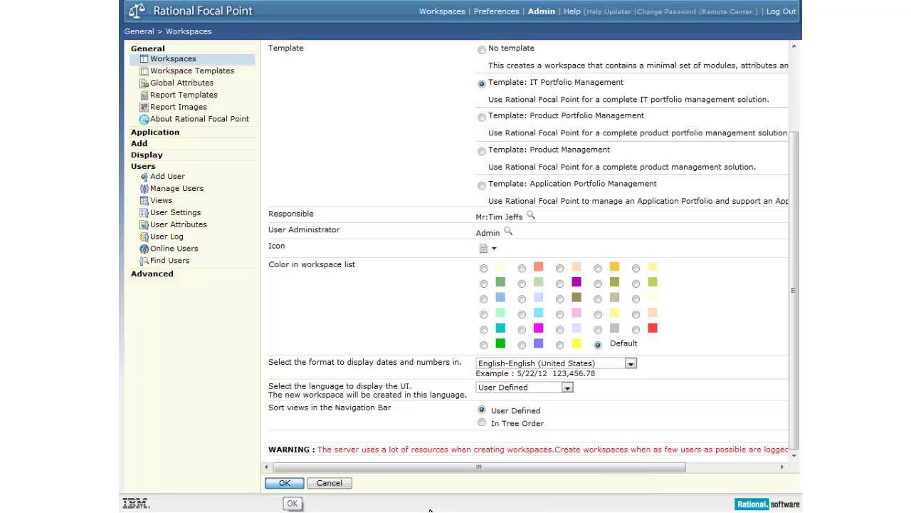
click(284, 484)
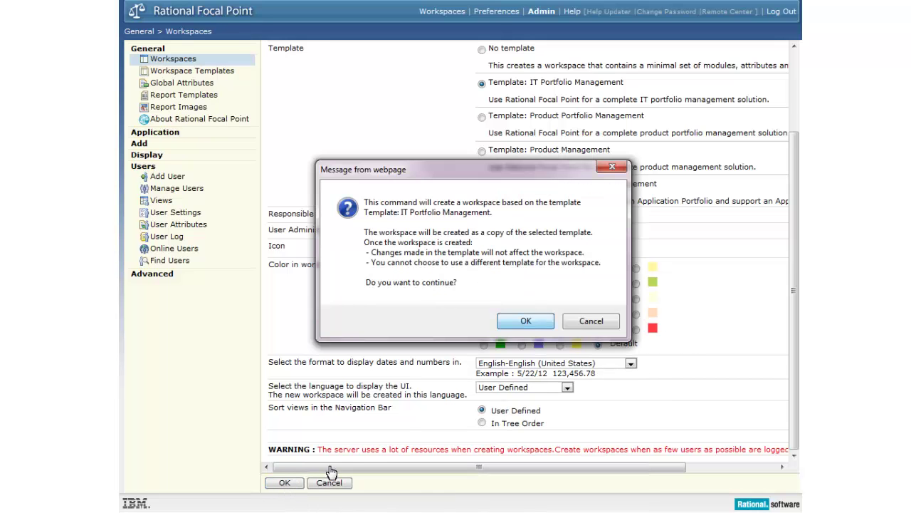
click(528, 322)
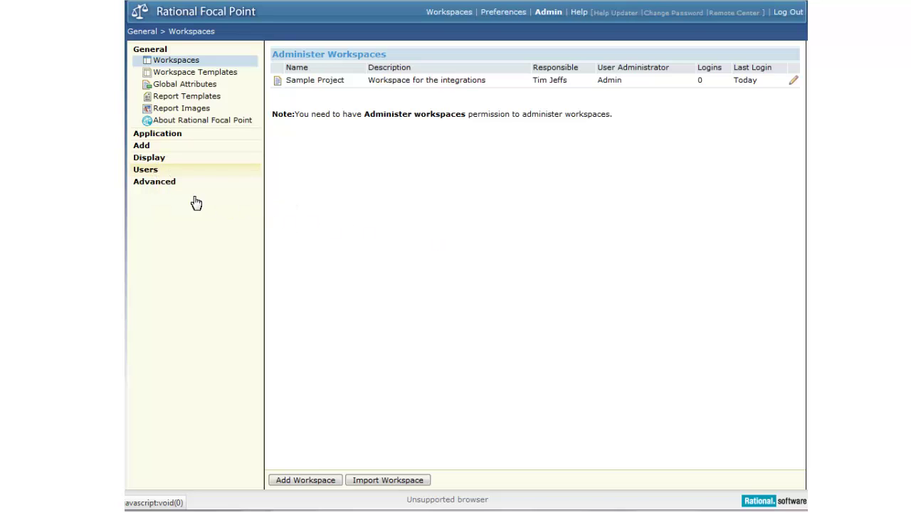
Step: Expand the Users section in the left navigation
click(146, 171)
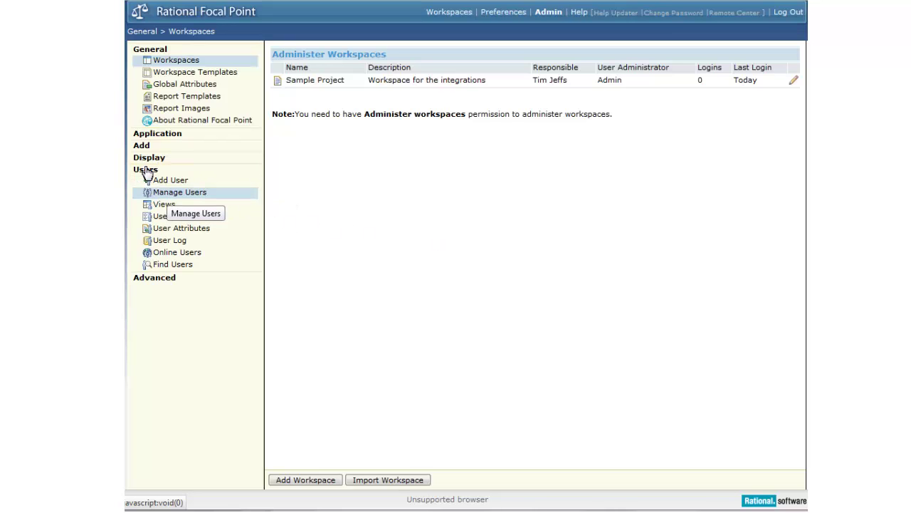
Step: In Manage Users, give the responsible user Workspace Administrator access to Sample Project
click(171, 192)
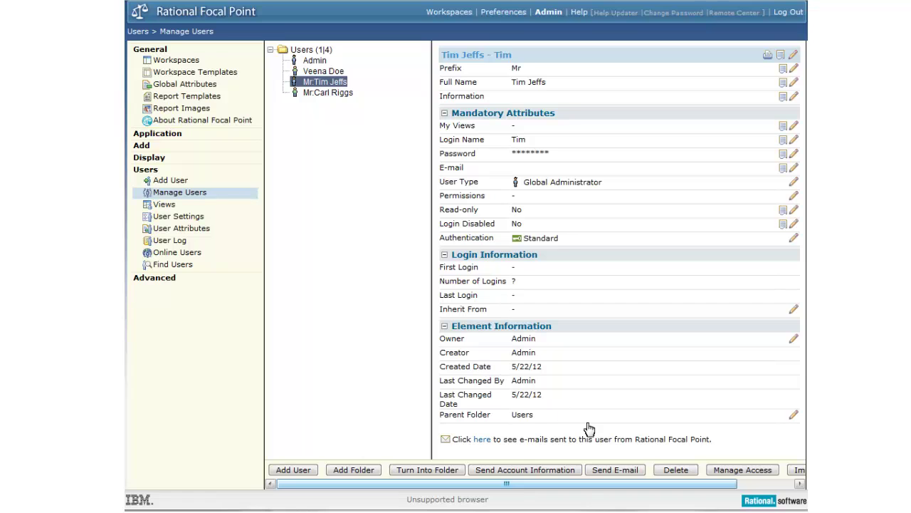
drag(697, 484, 723, 491)
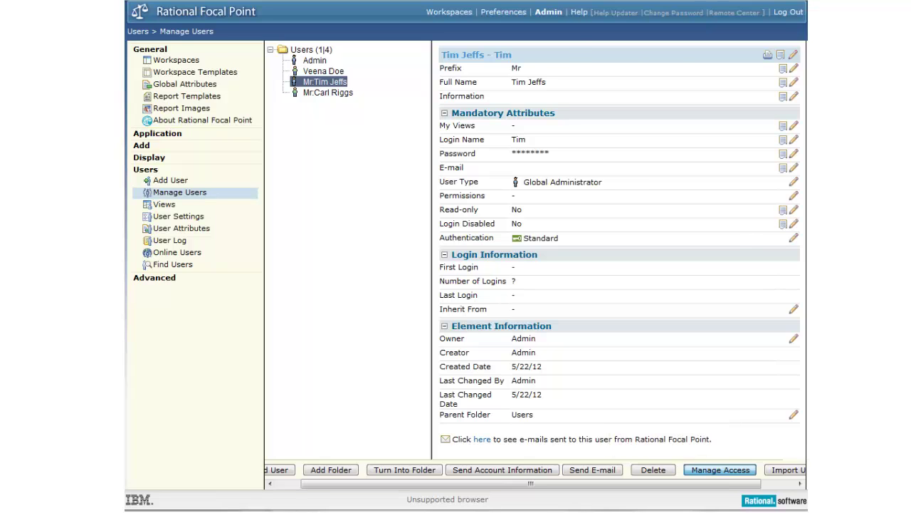
click(721, 469)
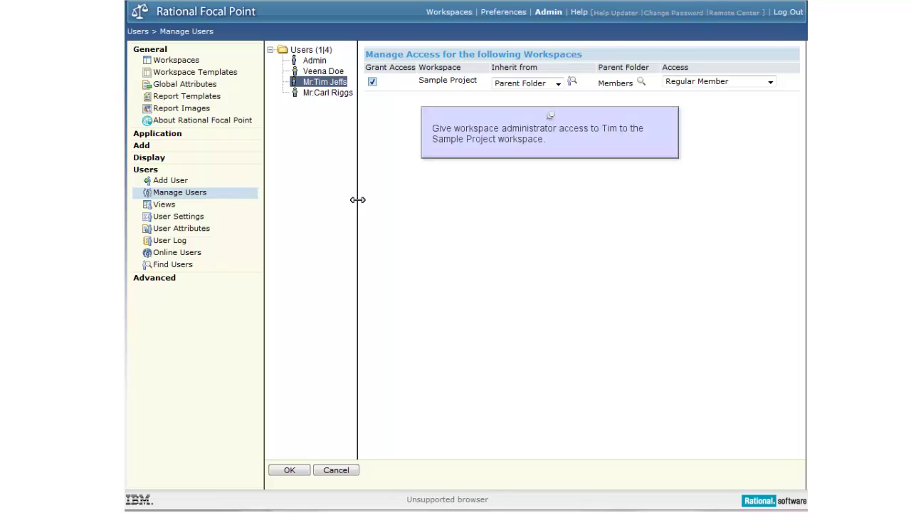
click(771, 83)
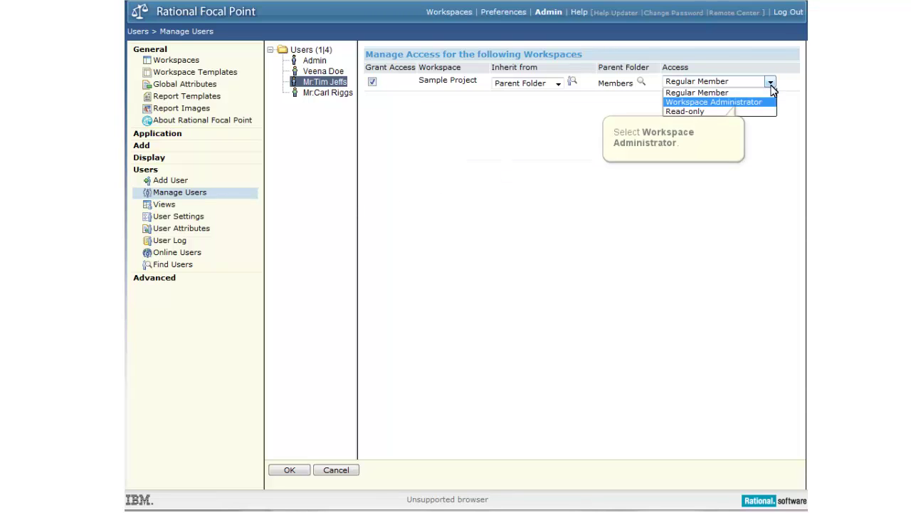
click(735, 104)
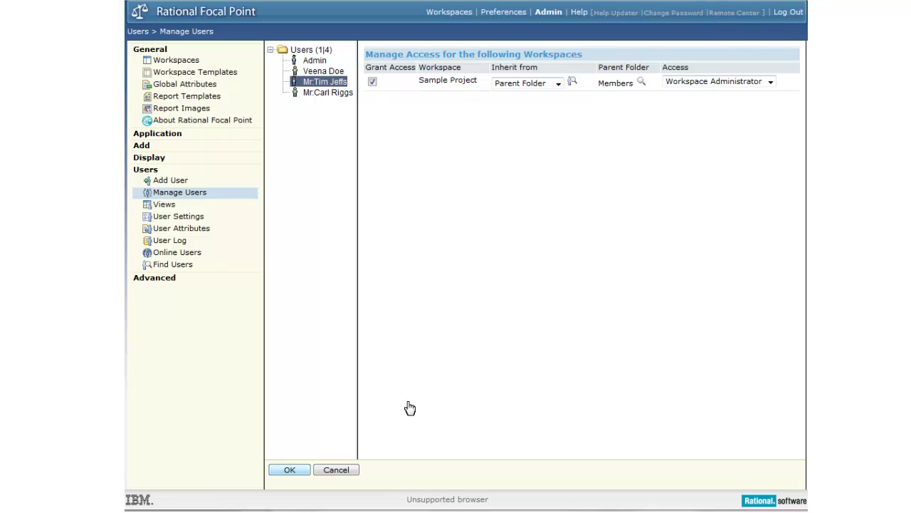
click(286, 471)
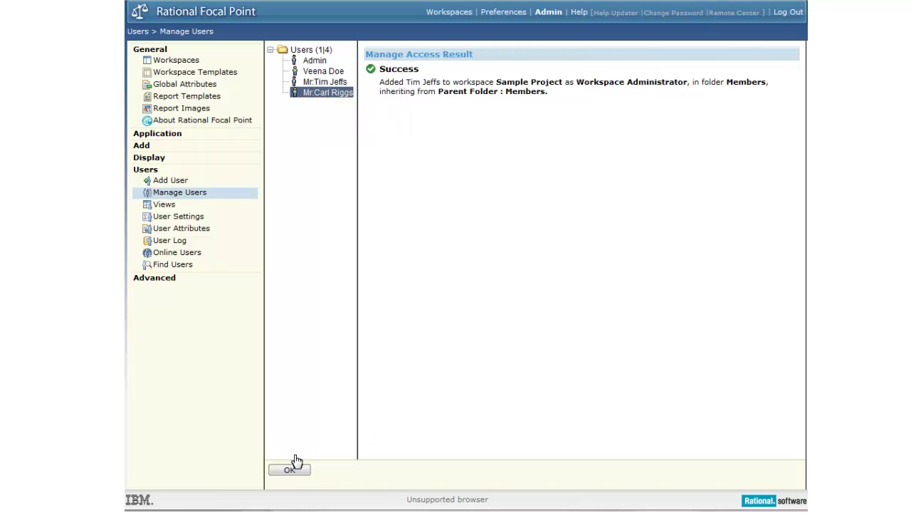
Step: Grant the other new user Regular Member access to Sample Project, then show the Users folder
click(321, 92)
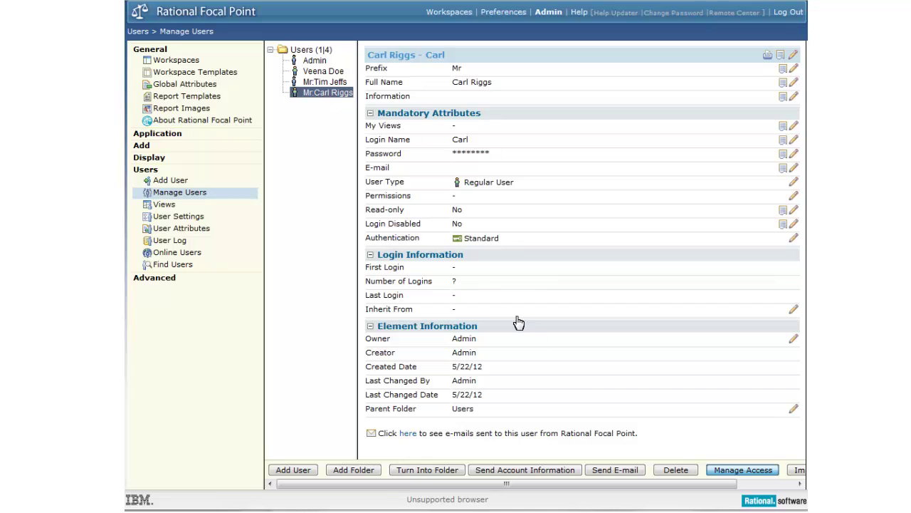
click(731, 471)
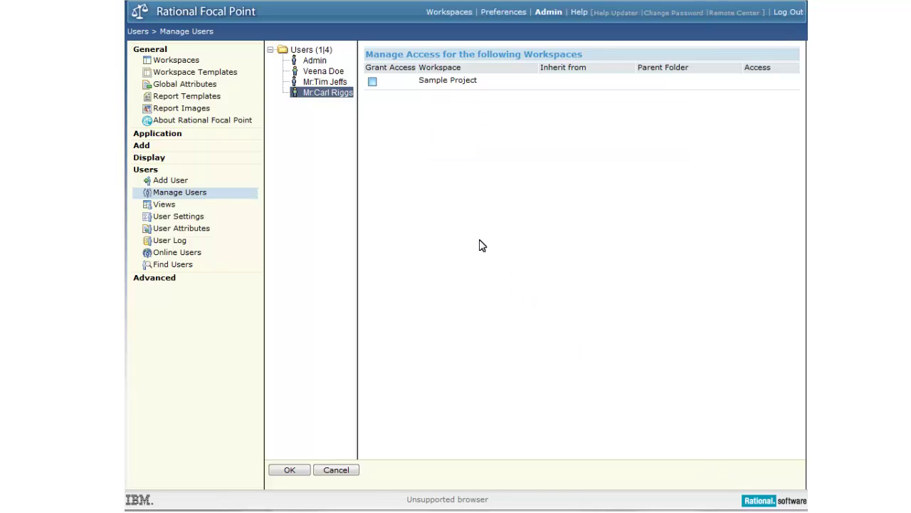
click(372, 82)
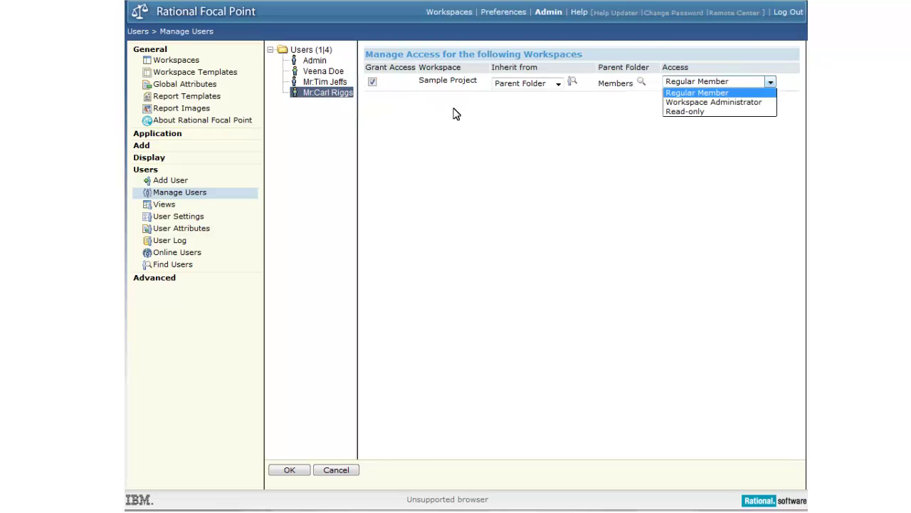
click(771, 83)
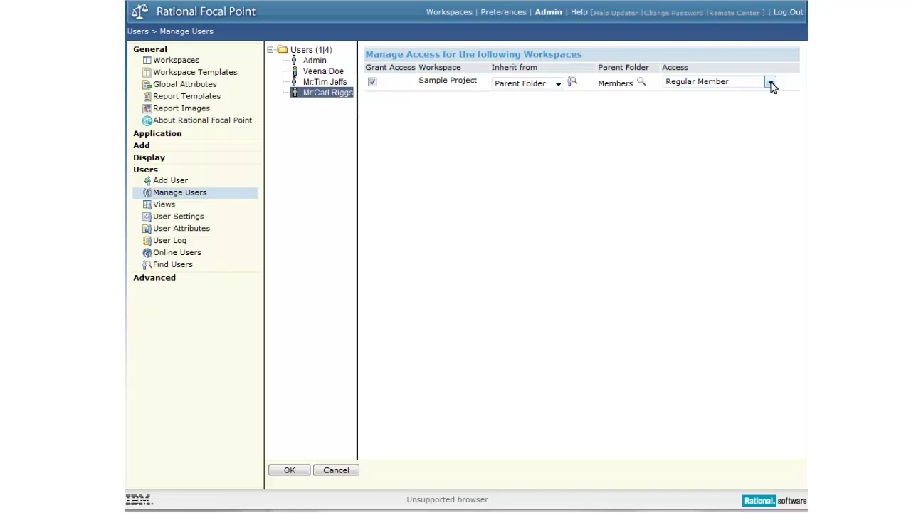
click(772, 83)
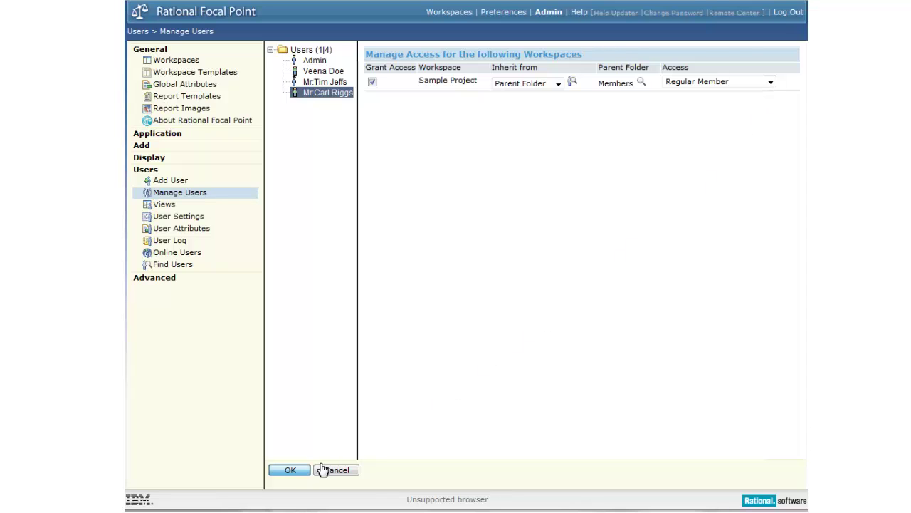
click(292, 470)
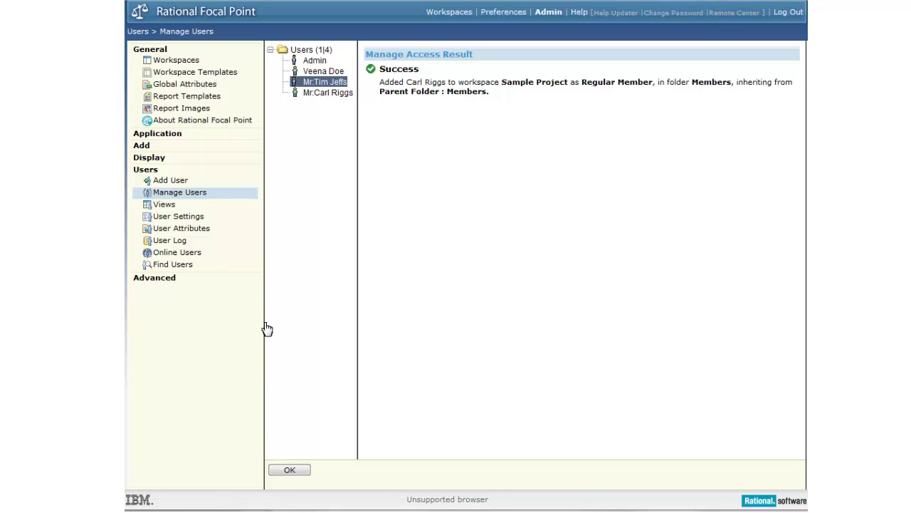
click(270, 50)
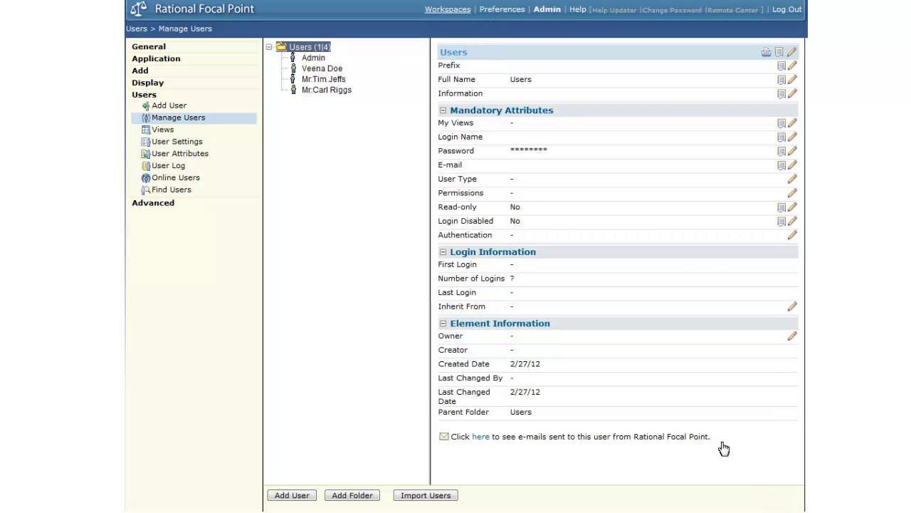
Step: Open the Sample Project workspace and display its Members page with role folders
click(442, 11)
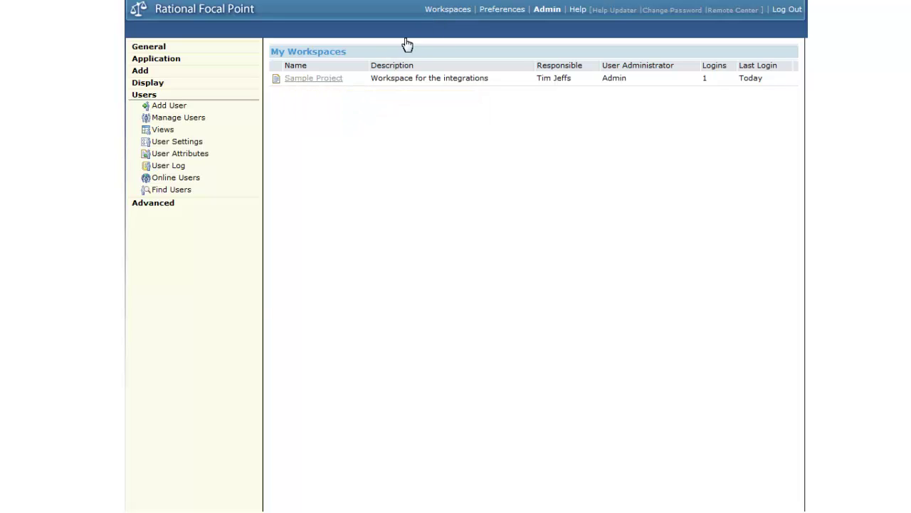
click(301, 81)
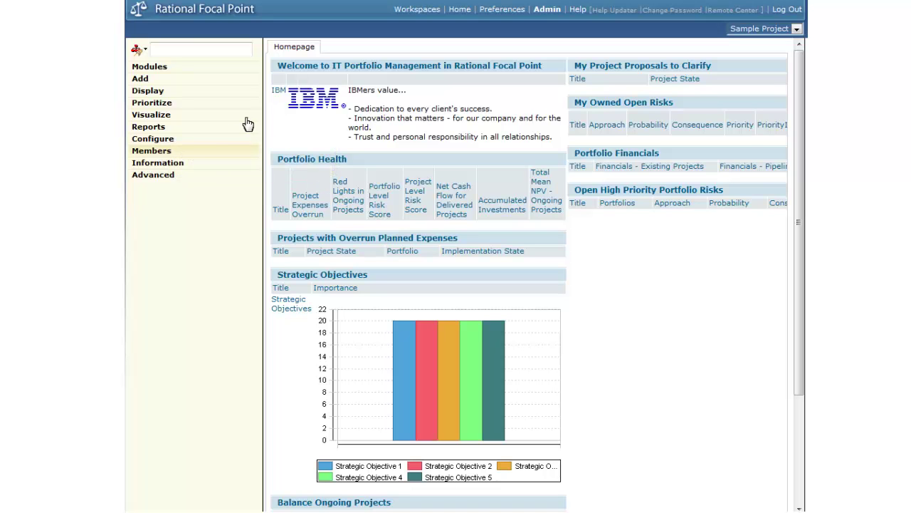
click(158, 154)
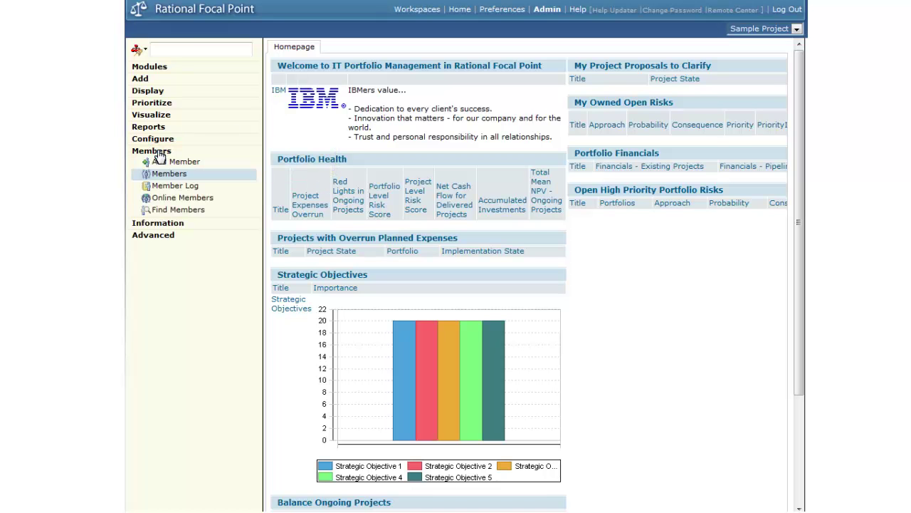
click(160, 175)
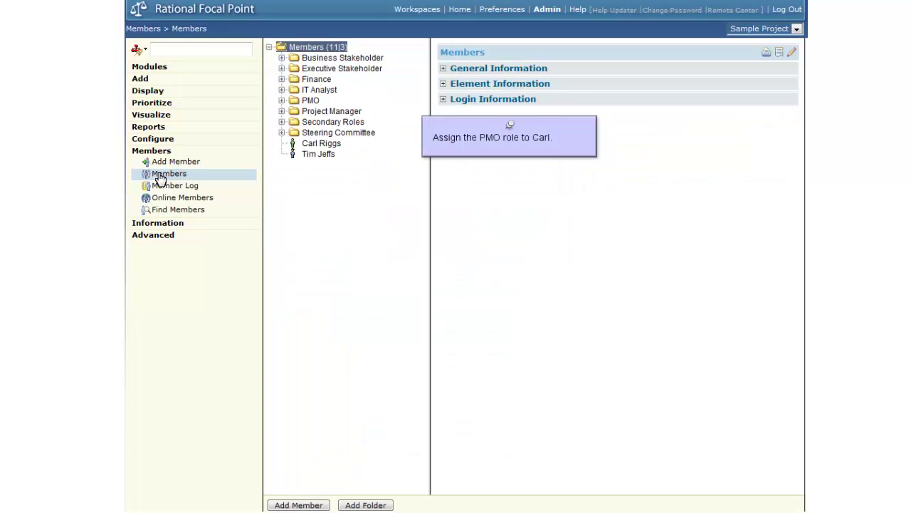
Step: Change the Regular Member's Inherit From setting to the PMO role found via role search
click(312, 143)
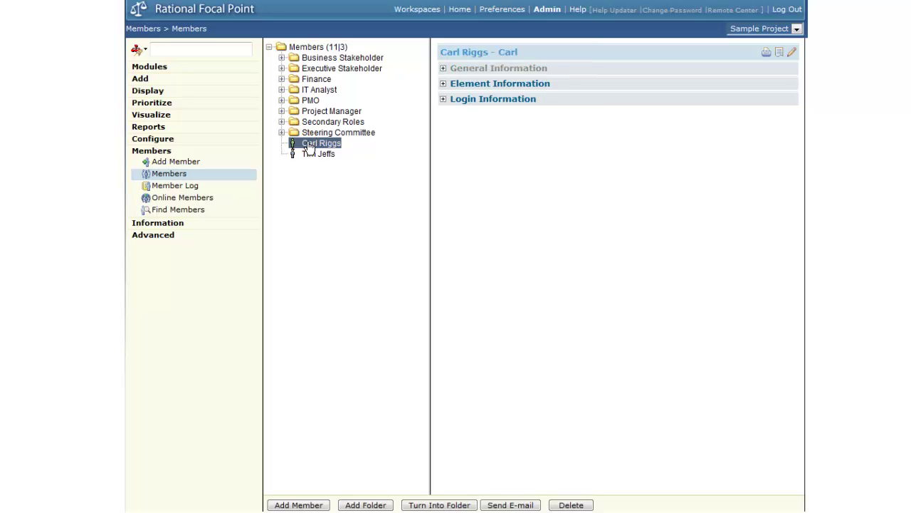
click(443, 68)
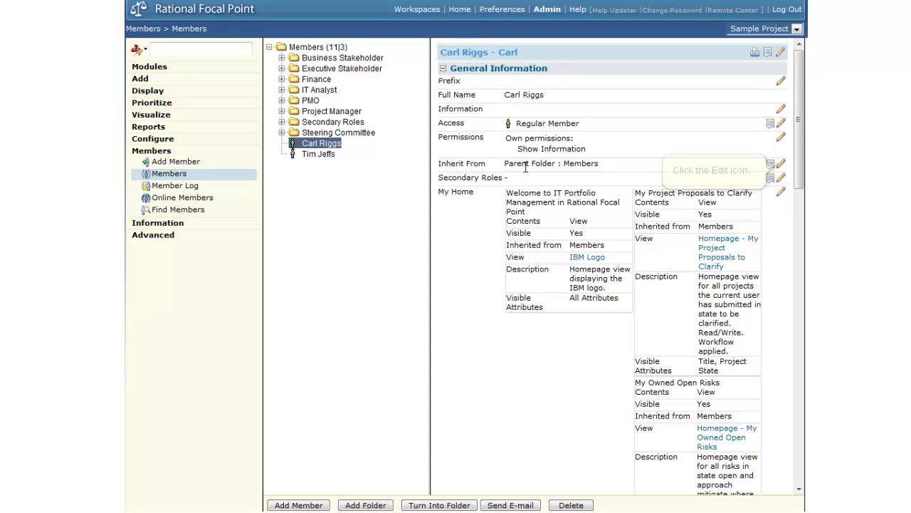
click(780, 165)
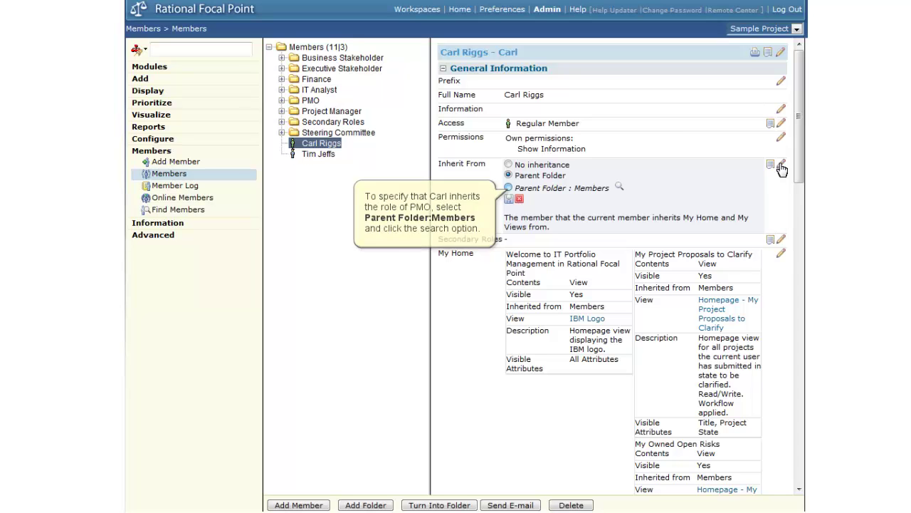
click(508, 188)
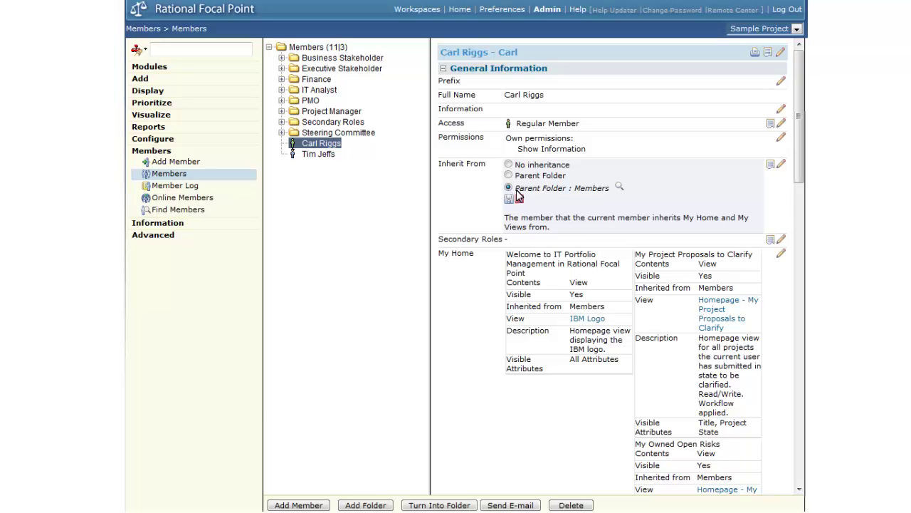
click(620, 186)
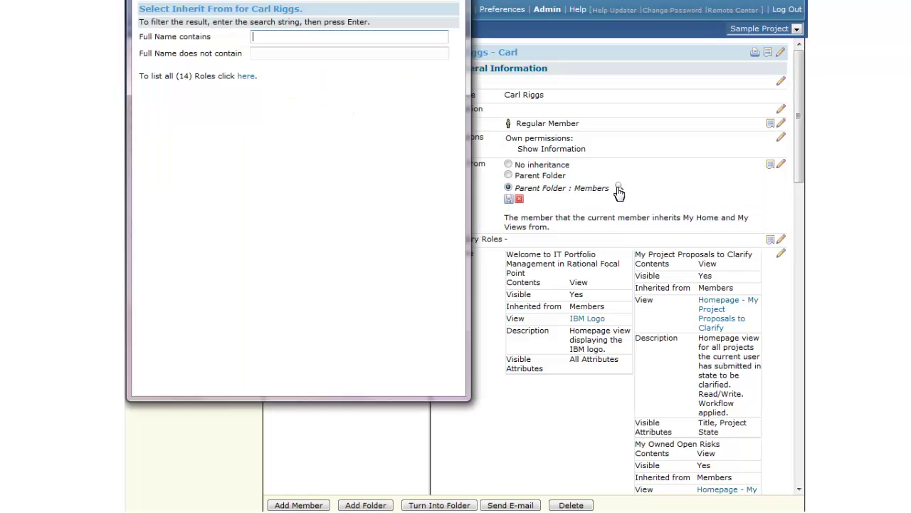
click(274, 36)
text(PMO)
key(Return)
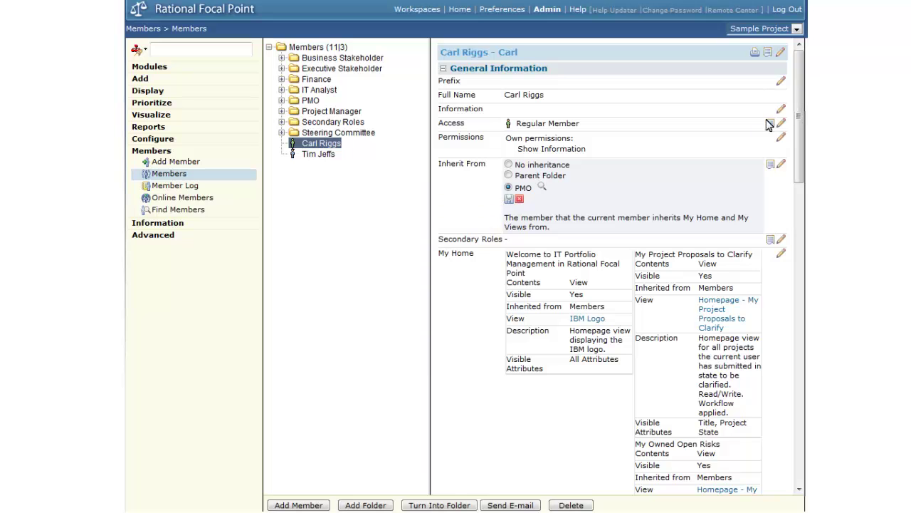
click(508, 199)
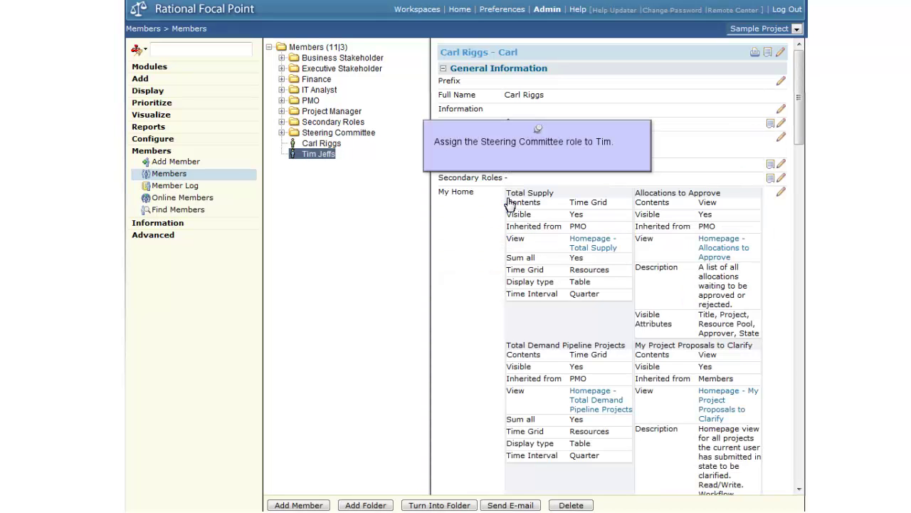
Step: Edit the last member's Inherit From setting and choose Parent Folder : Members
click(315, 154)
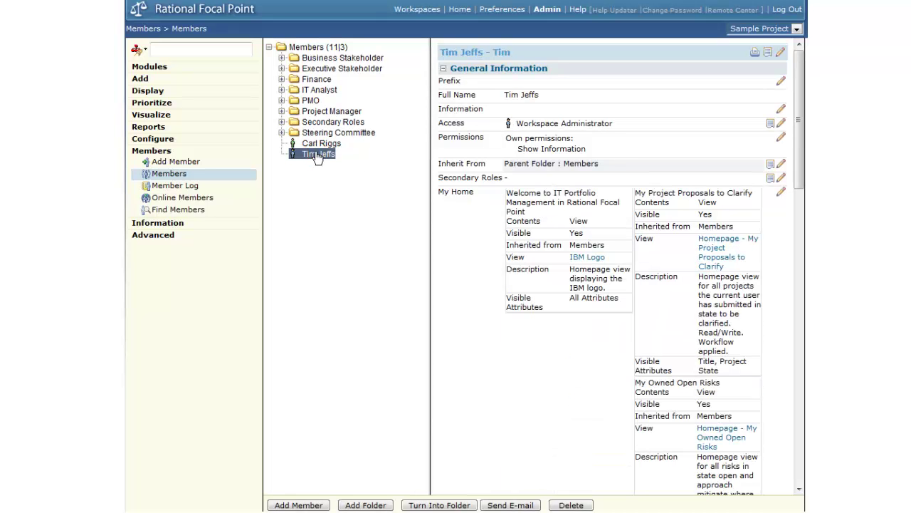
click(534, 164)
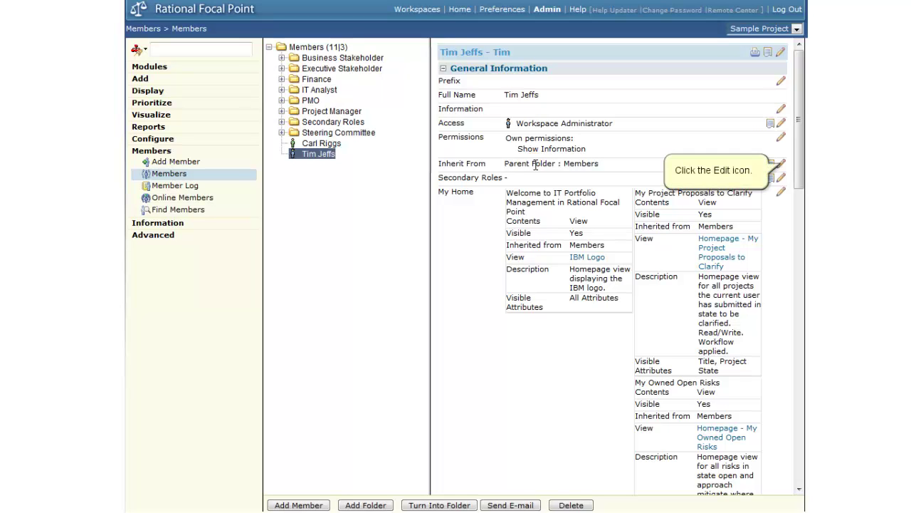
click(781, 164)
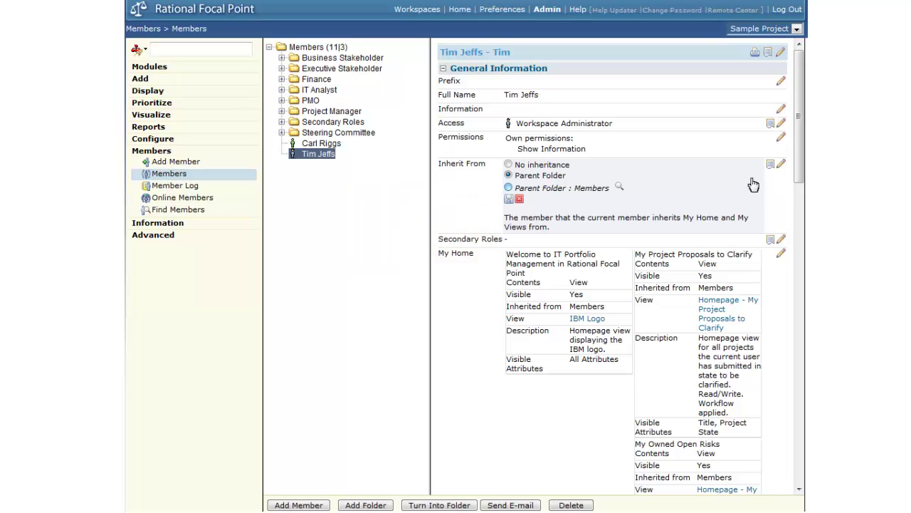
click(508, 186)
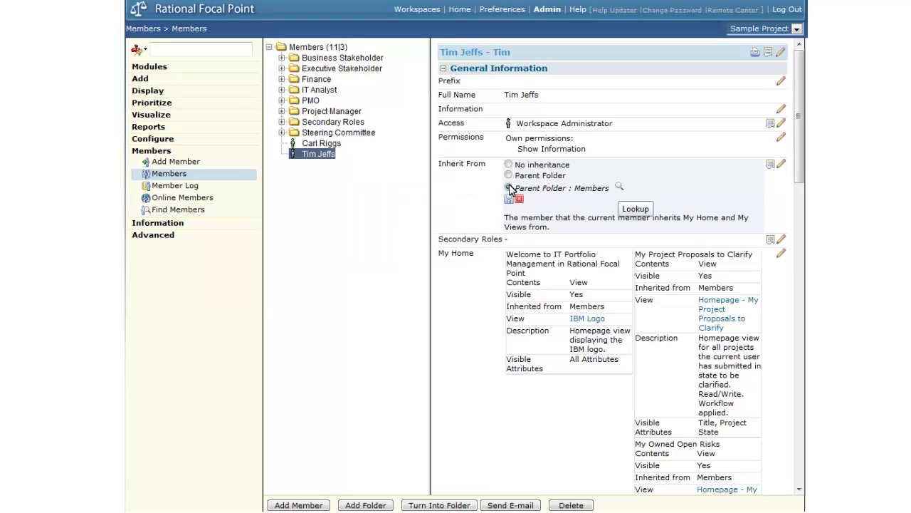
Step: Search roles for 'Steering' and select Steering Committee as the inherited role
click(618, 186)
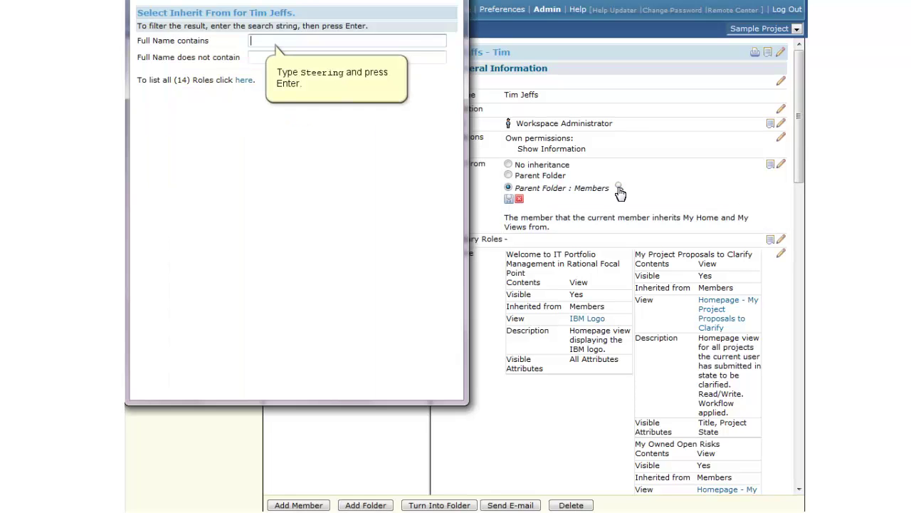
key(Down)
text(Steering)
key(Return)
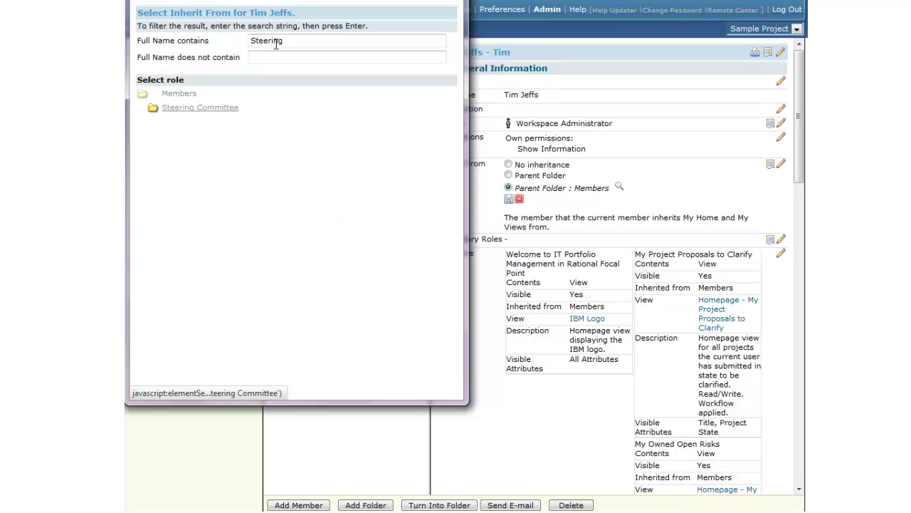
click(200, 108)
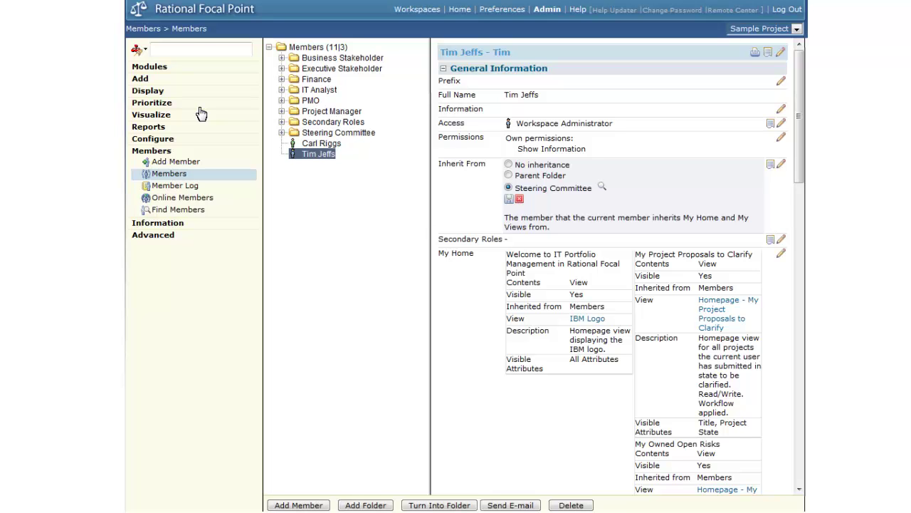